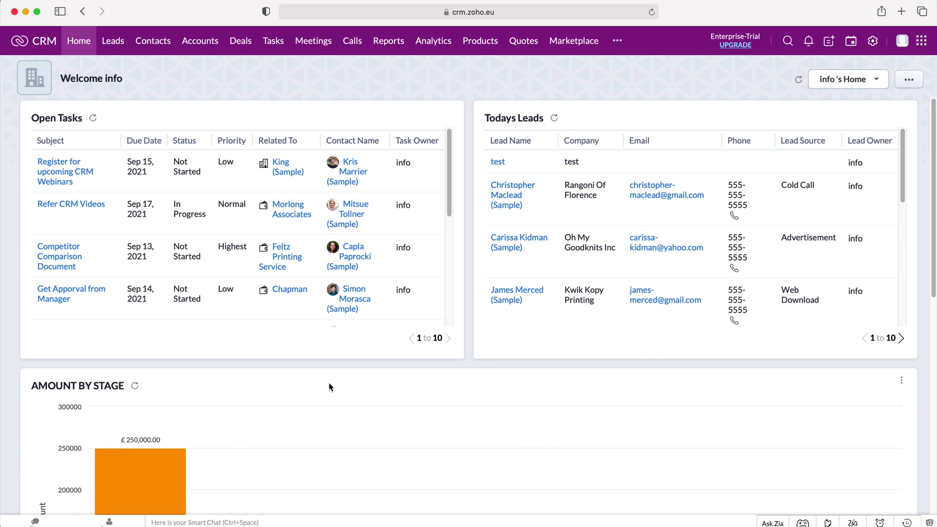
Step: Open the Accounts module to list the 10 sample account records
{"action": "left_click", "coordinate": [211, 43]}
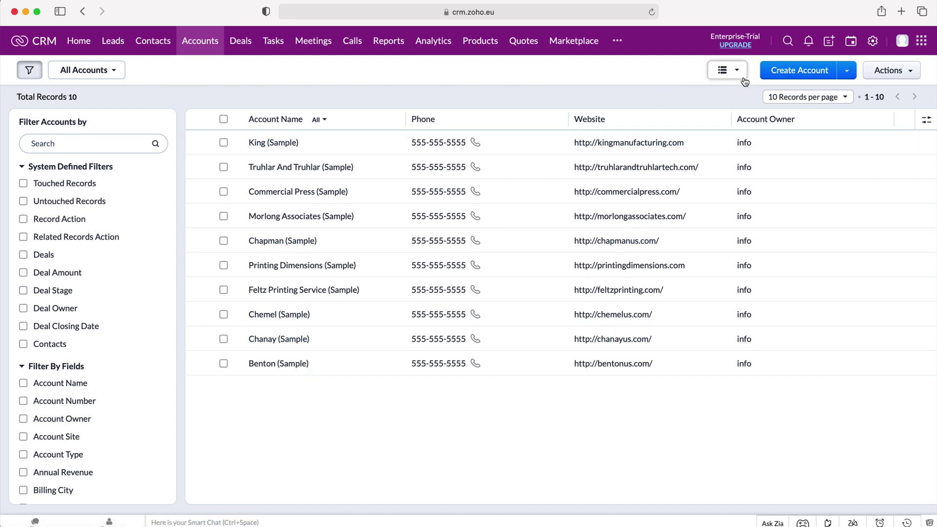
Step: Switch the accounts list to Canvas View cards
{"action": "left_click", "coordinate": [739, 72]}
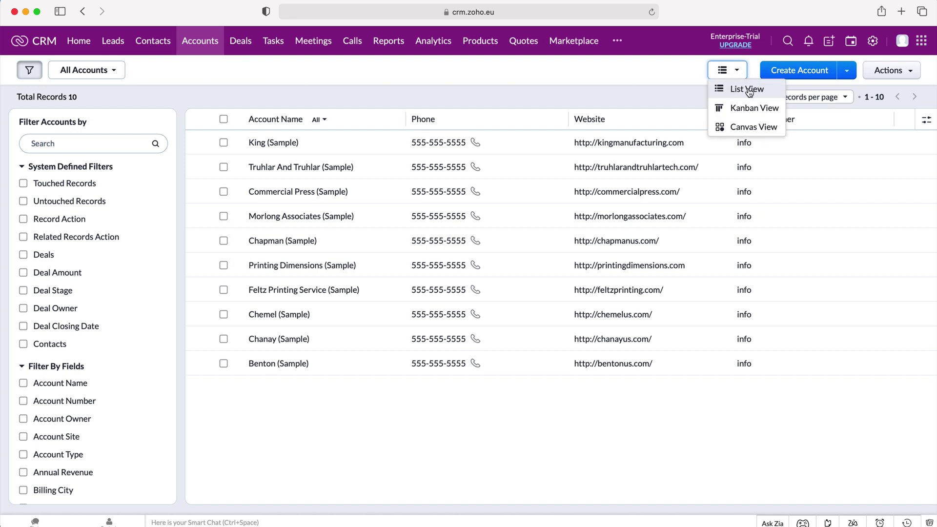
{"action": "left_click", "coordinate": [770, 128]}
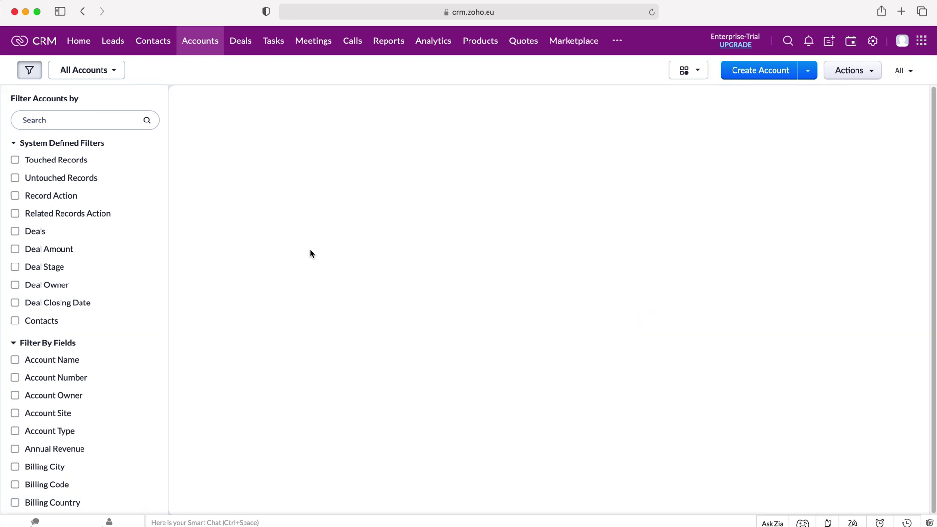
{"action": "scroll", "coordinate": [420, 186], "scroll_direction": "down", "scroll_amount": 3}
{"action": "scroll", "coordinate": [415, 207], "scroll_direction": "up", "scroll_amount": 3}
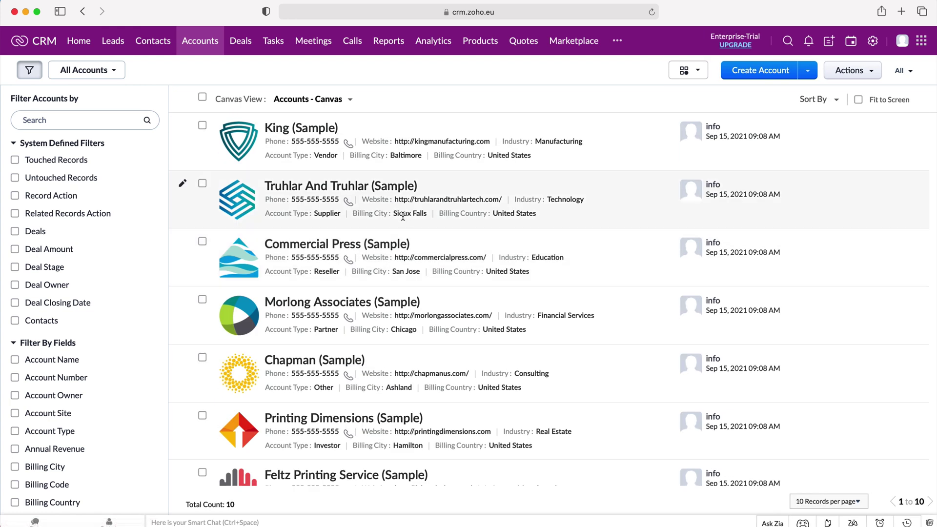
{"action": "left_click", "coordinate": [698, 71]}
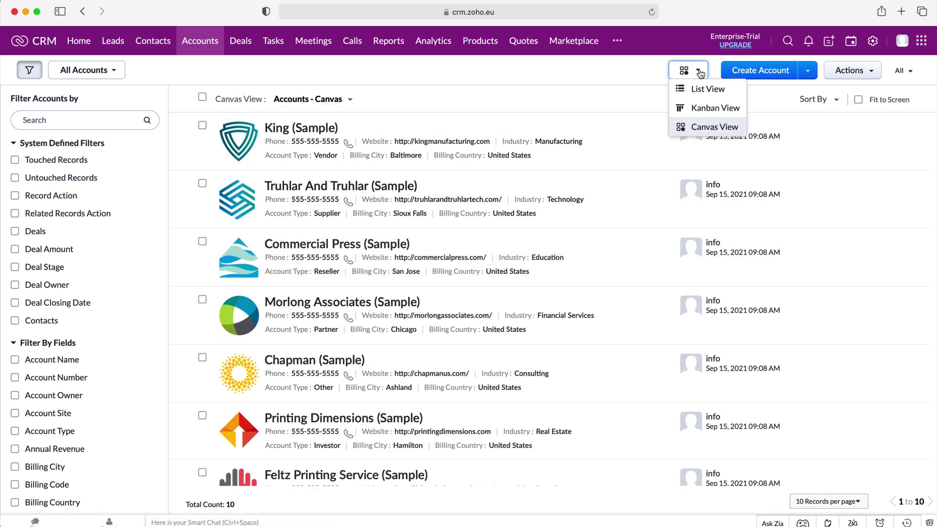
Step: Start a Kanban view with columns categorized by Account Type and totals aggregated by Annual Revenue
{"action": "left_click", "coordinate": [732, 109]}
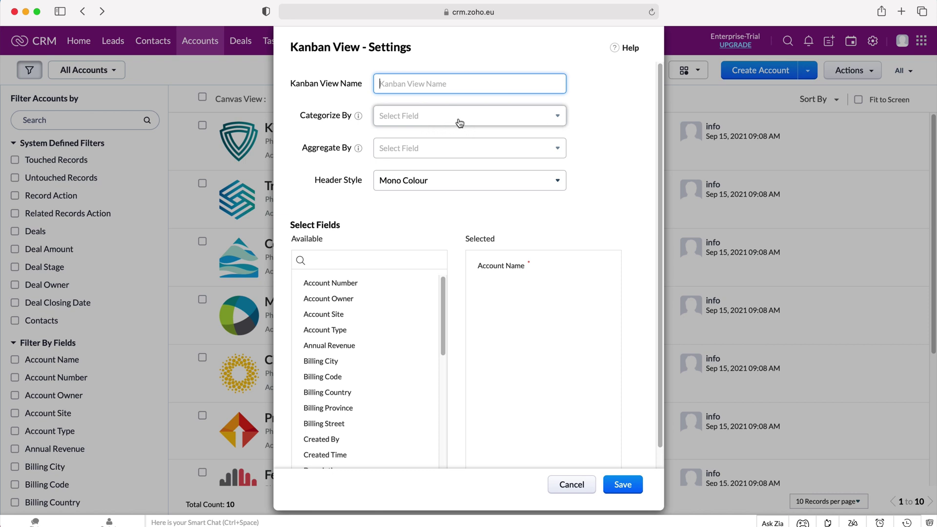
{"action": "left_click", "coordinate": [465, 120]}
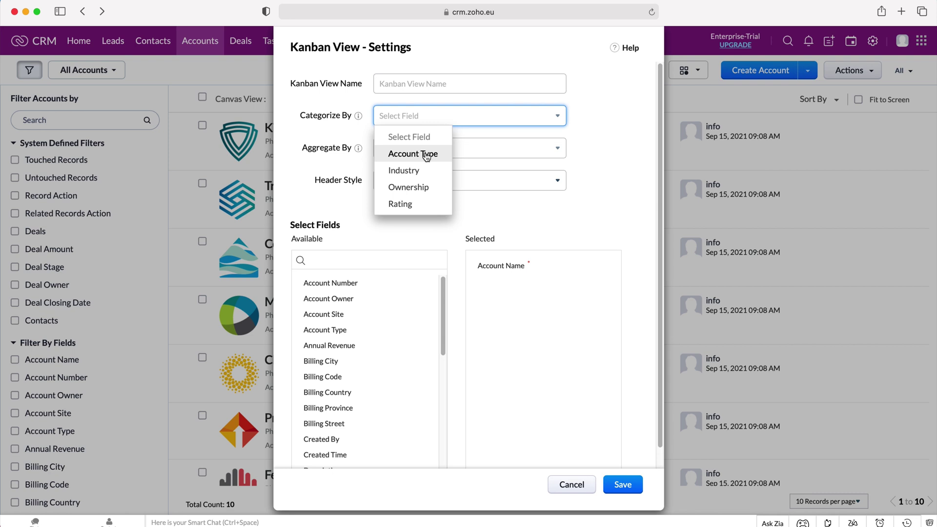
{"action": "left_click", "coordinate": [427, 155]}
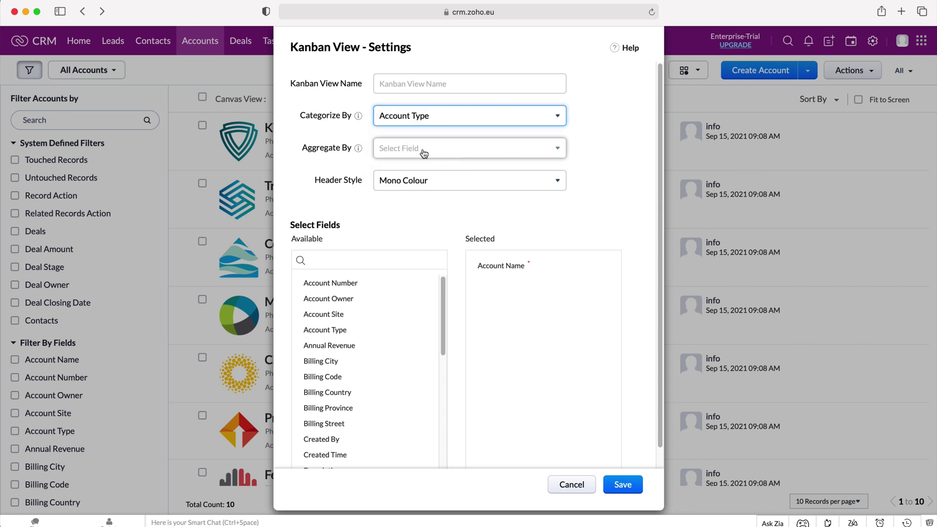
{"action": "left_click", "coordinate": [523, 155]}
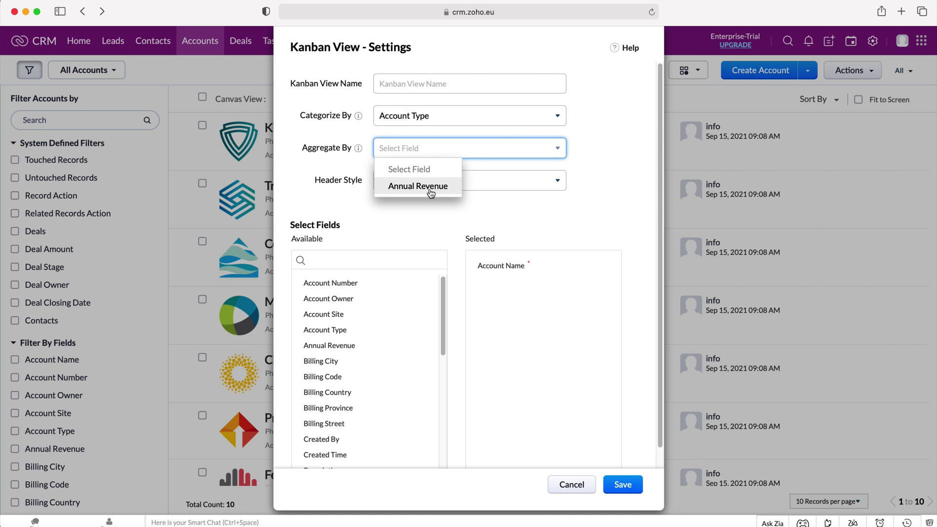
{"action": "left_click", "coordinate": [432, 193]}
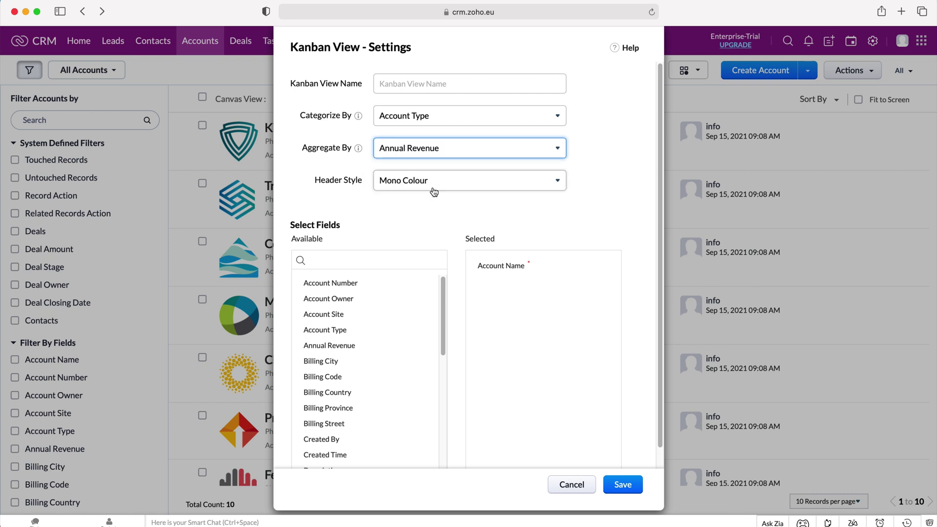
{"action": "left_click", "coordinate": [469, 188]}
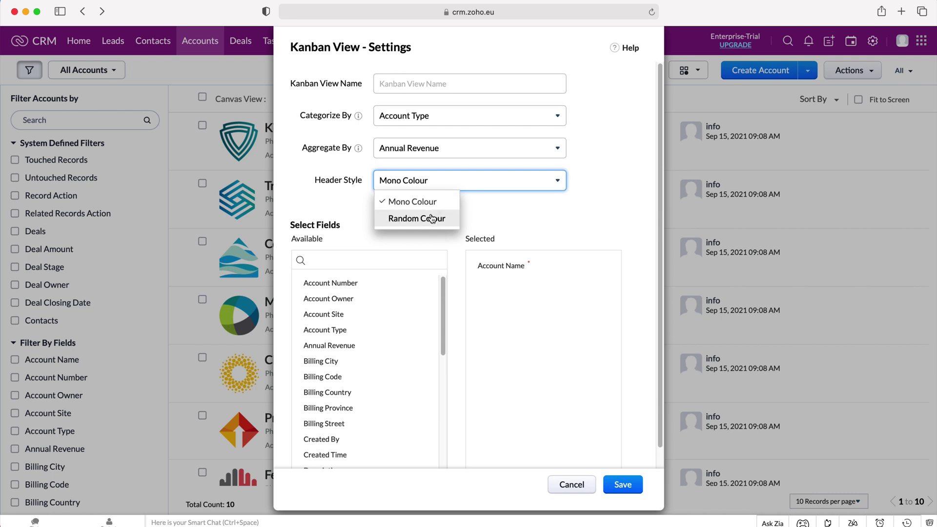
{"action": "left_click", "coordinate": [560, 217]}
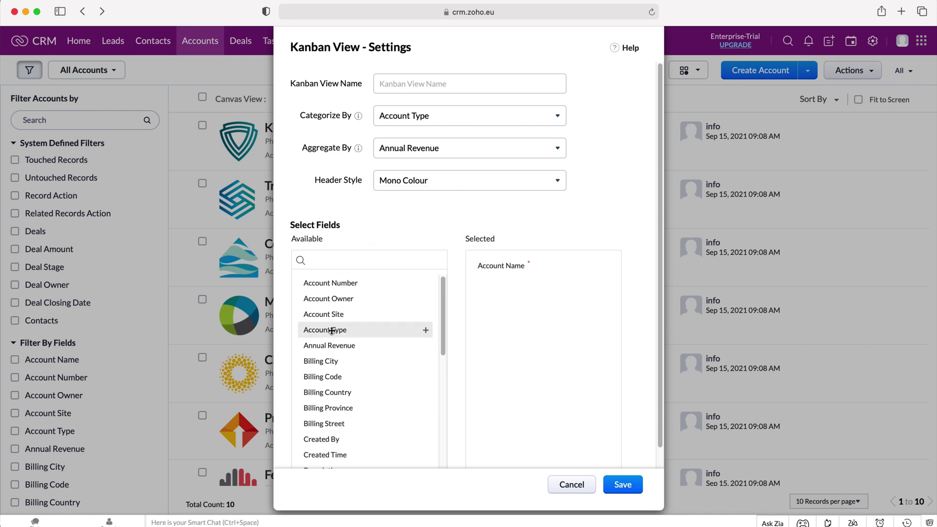
Step: Add Account Number and Account Type to the Kanban card's selected fields
{"action": "scroll", "coordinate": [357, 327], "scroll_direction": "down", "scroll_amount": 5}
{"action": "scroll", "coordinate": [358, 328], "scroll_direction": "up", "scroll_amount": 5}
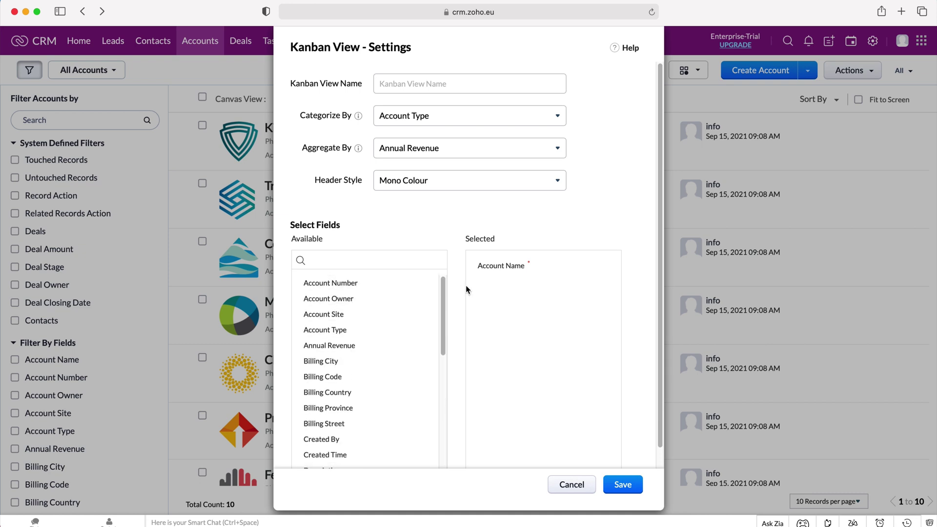
{"action": "scroll", "coordinate": [362, 307], "scroll_direction": "down", "scroll_amount": 3}
{"action": "scroll", "coordinate": [341, 343], "scroll_direction": "down", "scroll_amount": 3}
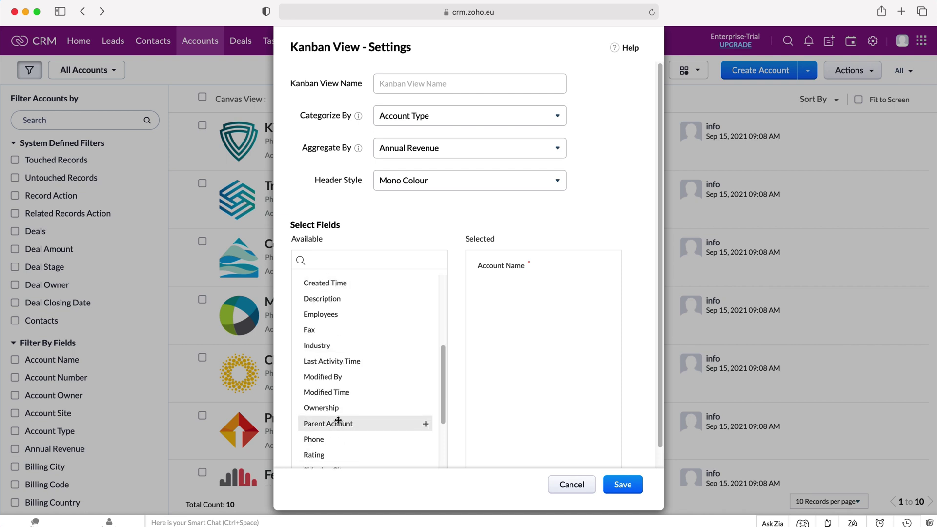
{"action": "scroll", "coordinate": [338, 423], "scroll_direction": "down", "scroll_amount": 4}
{"action": "scroll", "coordinate": [334, 415], "scroll_direction": "up", "scroll_amount": 10}
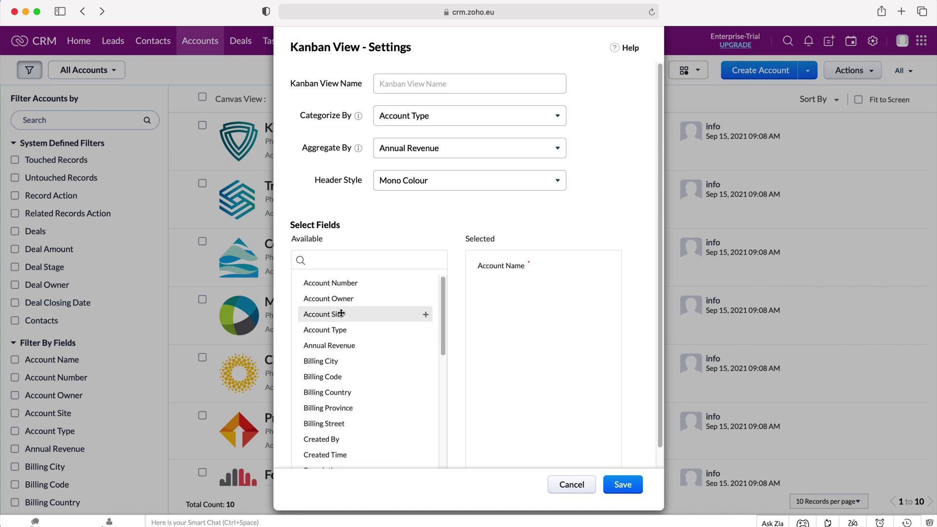
{"action": "left_click_drag", "start_coordinate": [346, 283], "coordinate": [527, 281]}
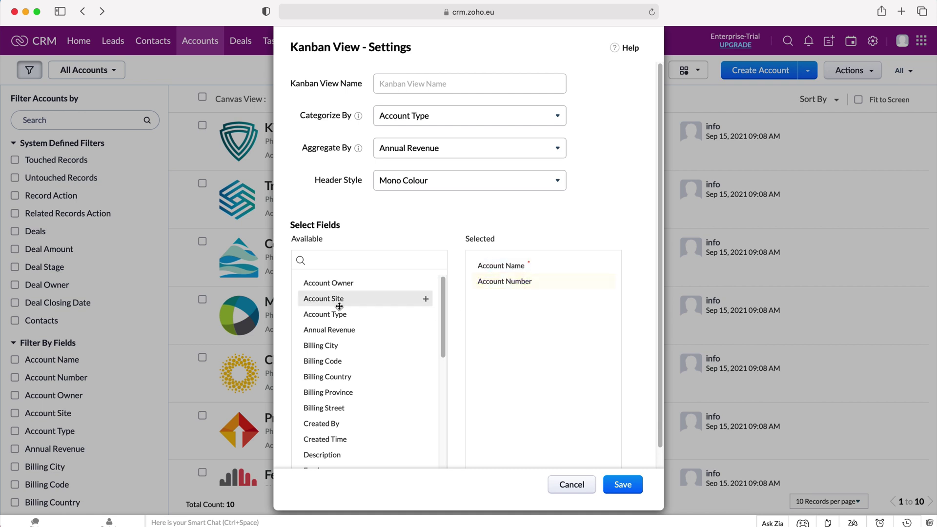
{"action": "left_click_drag", "start_coordinate": [425, 314], "coordinate": [526, 298]}
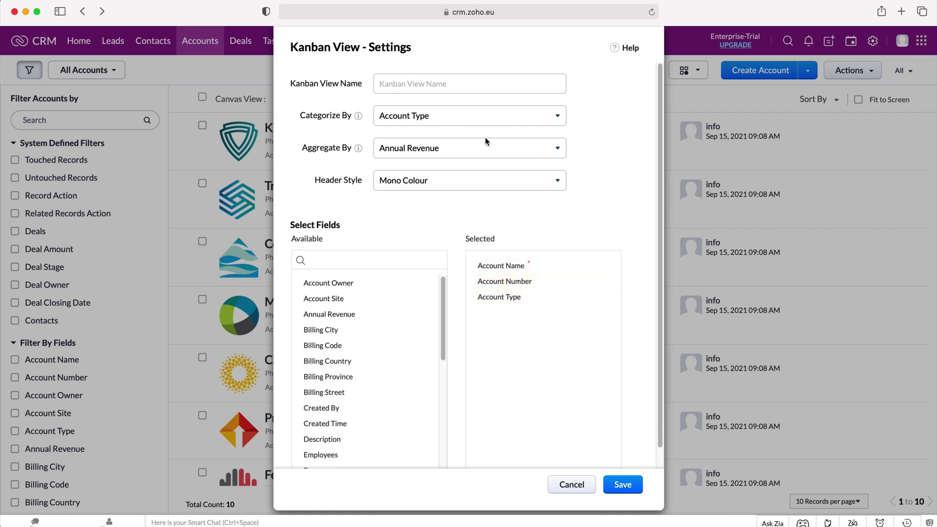
Step: Name the Kanban view 'Account Type - Annual Revenue' and save it
{"action": "left_click", "coordinate": [398, 86]}
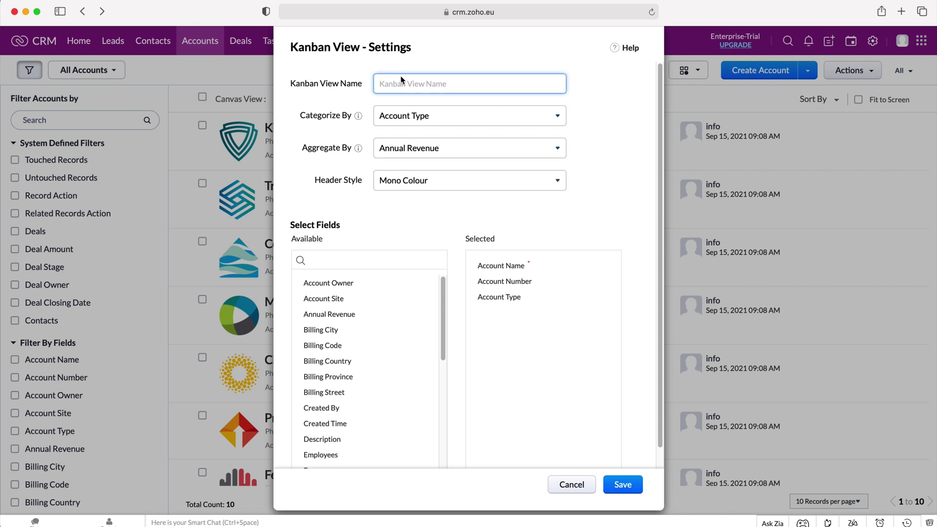
{"action": "type", "text": "Account Type - Annual "}
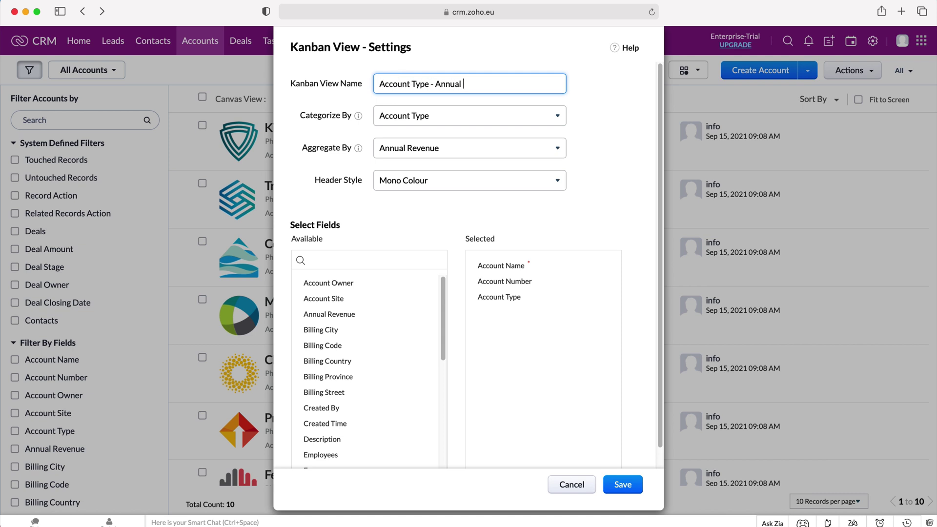
{"action": "type", "text": "Revenue"}
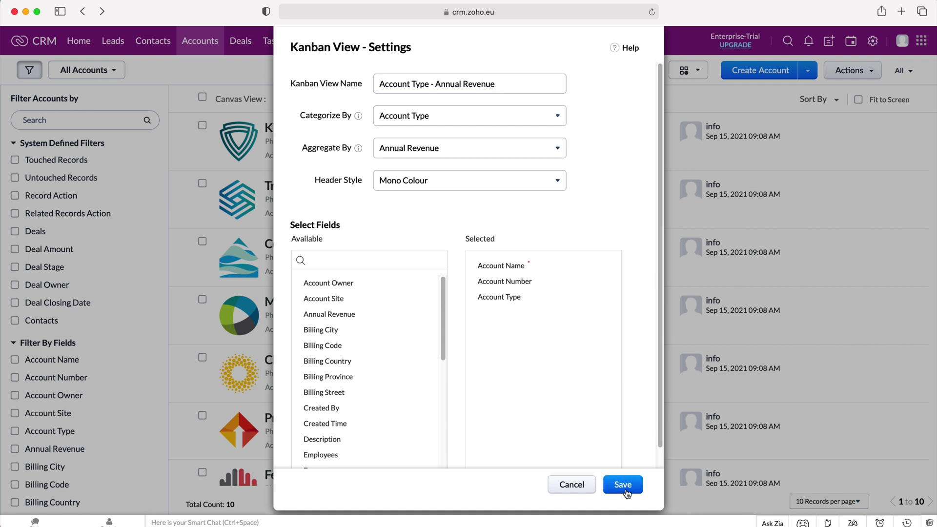
{"action": "left_click", "coordinate": [625, 491]}
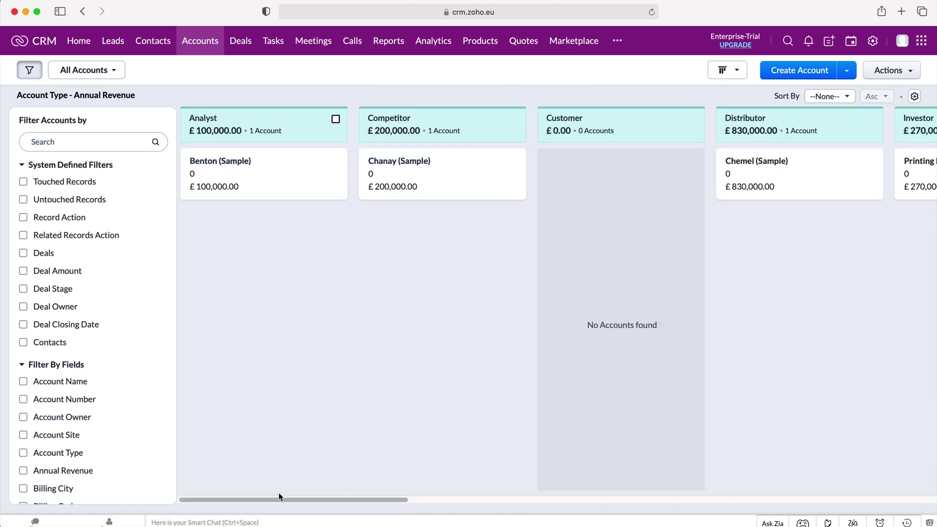
{"action": "left_click_drag", "start_coordinate": [265, 500], "coordinate": [479, 496]}
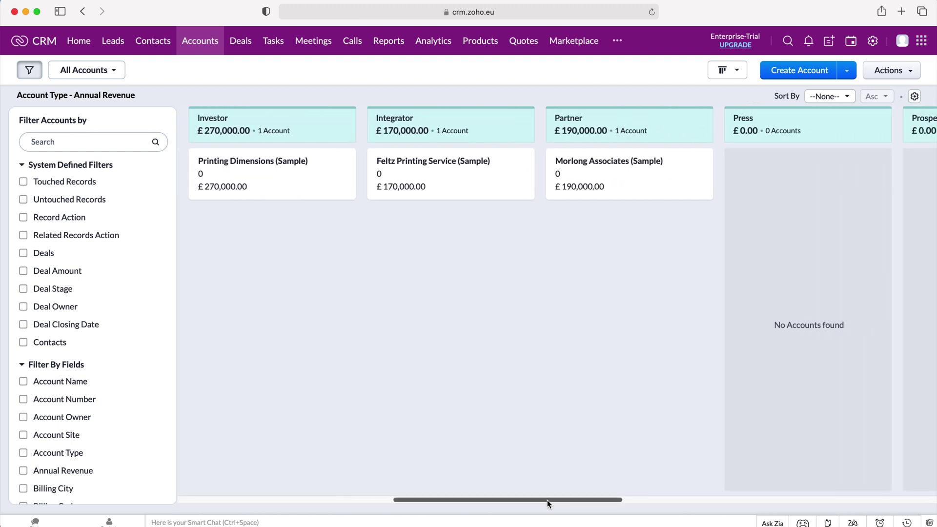
{"action": "left_click_drag", "start_coordinate": [546, 500], "coordinate": [836, 481]}
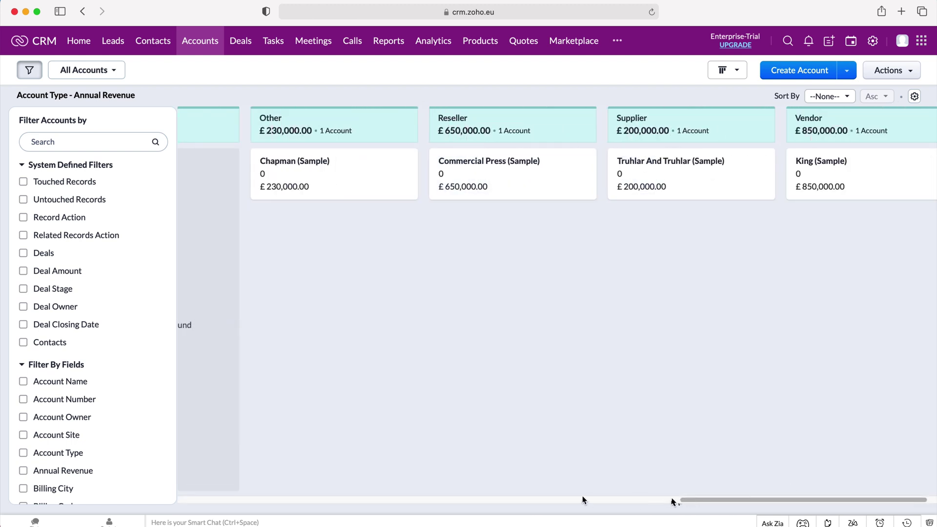
{"action": "left_click", "coordinate": [649, 500]}
{"action": "left_click_drag", "start_coordinate": [466, 498], "coordinate": [438, 479]}
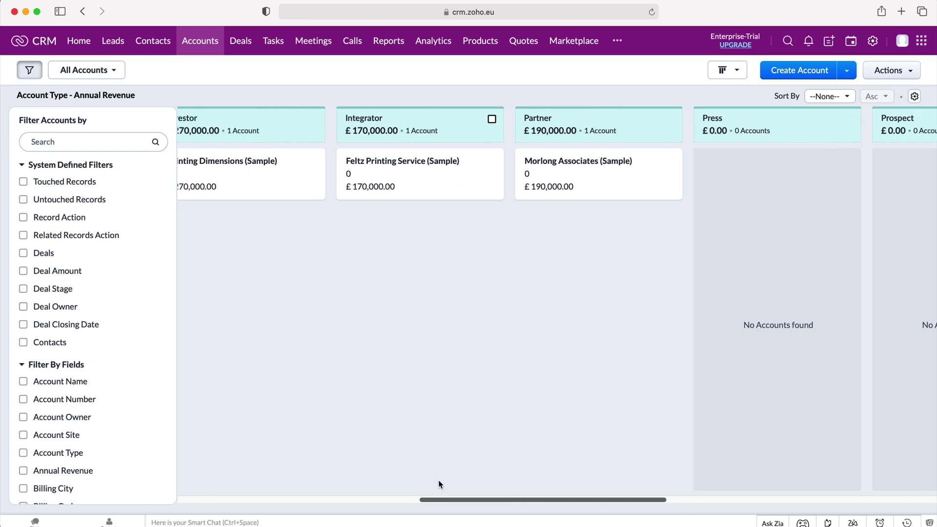
{"action": "left_click_drag", "start_coordinate": [521, 498], "coordinate": [237, 501]}
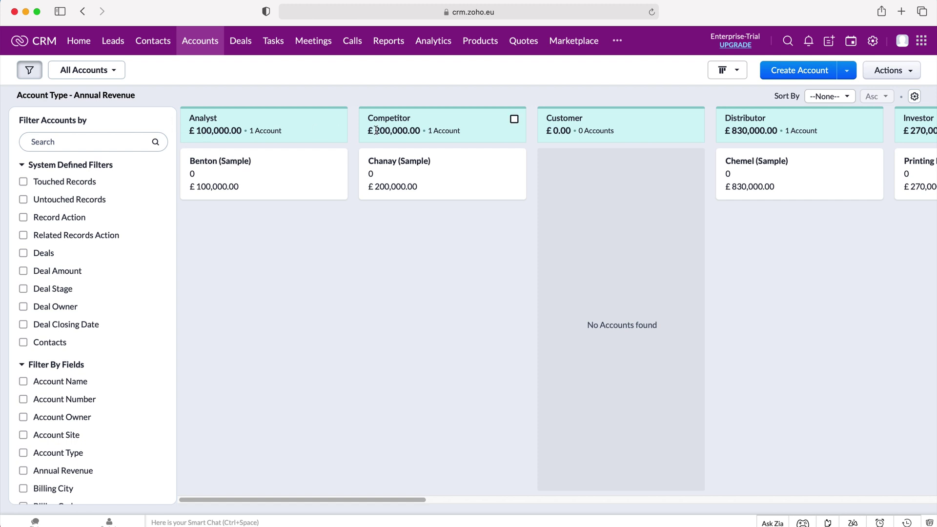
Step: Set the Kanban header style to Random Colour and save the view settings
{"action": "left_click", "coordinate": [915, 96]}
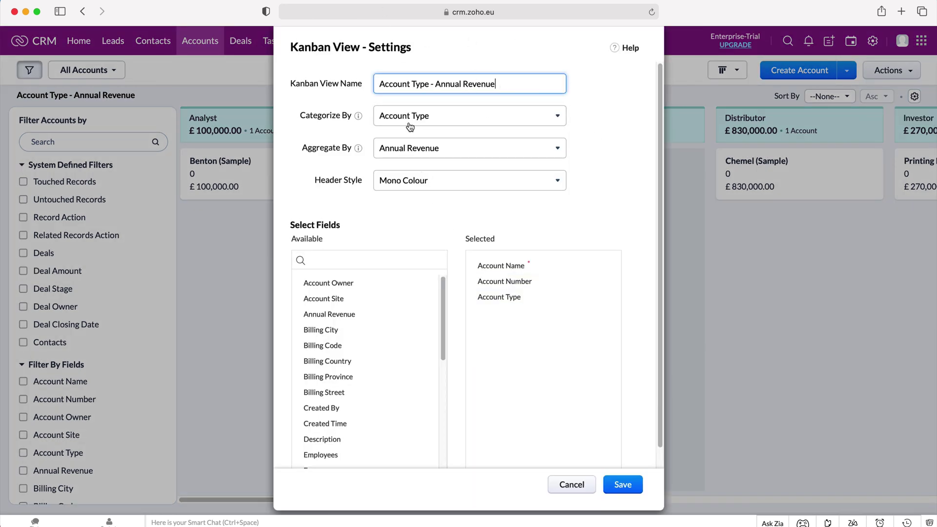
{"action": "left_click", "coordinate": [433, 185]}
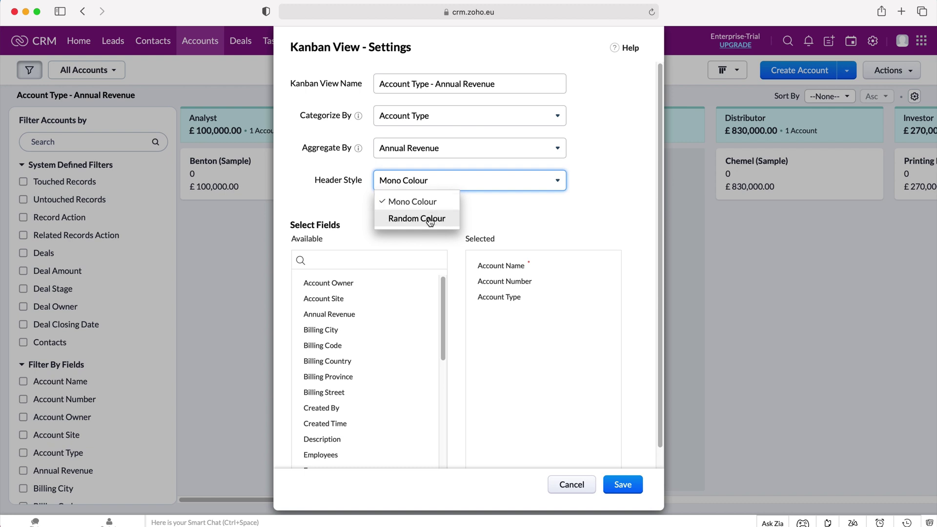
{"action": "left_click", "coordinate": [431, 219]}
{"action": "left_click", "coordinate": [622, 485]}
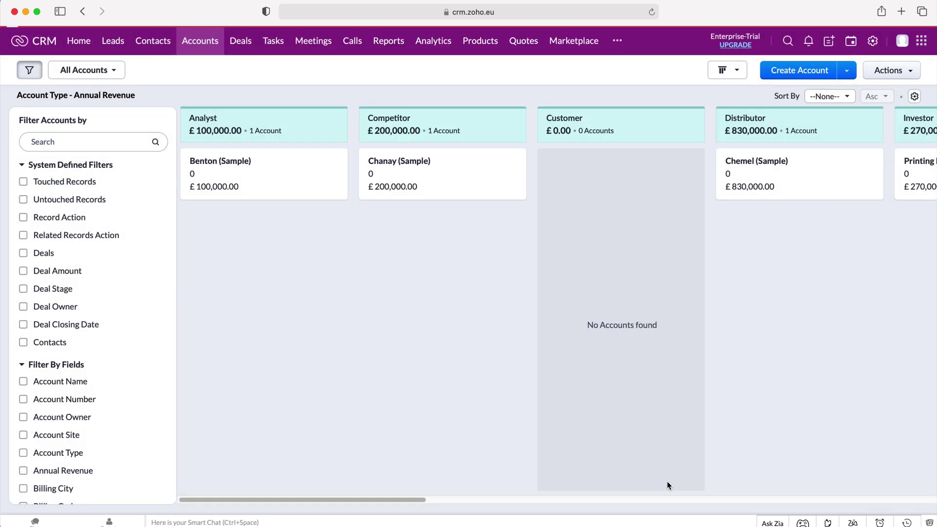
{"action": "left_click_drag", "start_coordinate": [281, 497], "coordinate": [555, 499]}
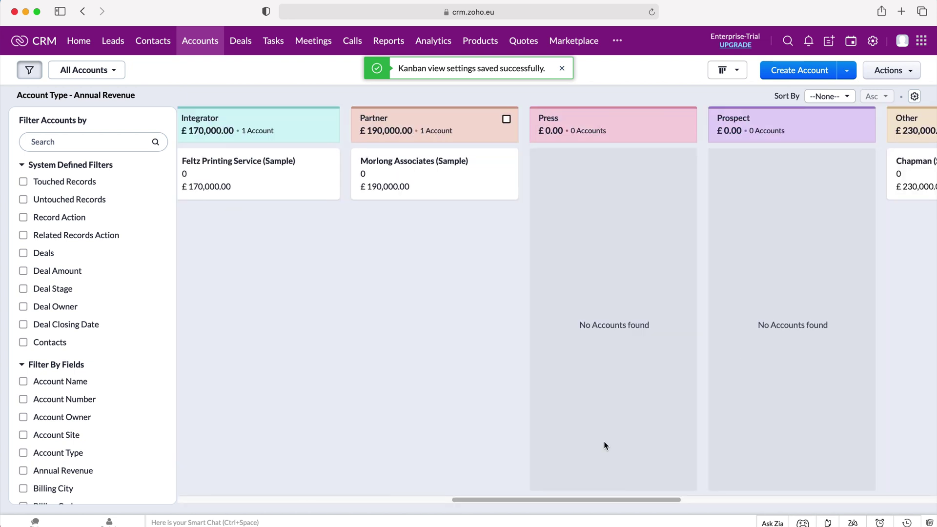
Step: Sort the Kanban cards by Account Owner
{"action": "left_click", "coordinate": [843, 97]}
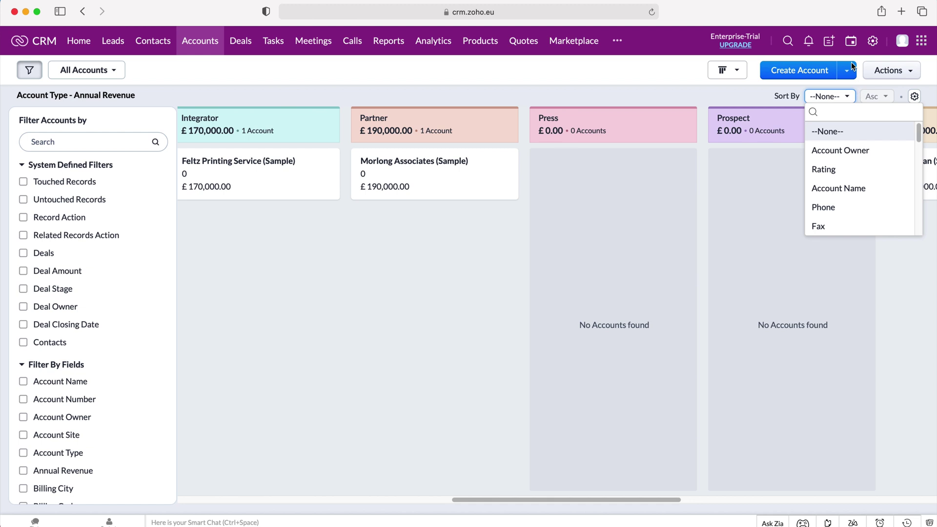
{"action": "scroll", "coordinate": [866, 178], "scroll_direction": "down", "scroll_amount": 3}
{"action": "scroll", "coordinate": [866, 179], "scroll_direction": "down", "scroll_amount": 6}
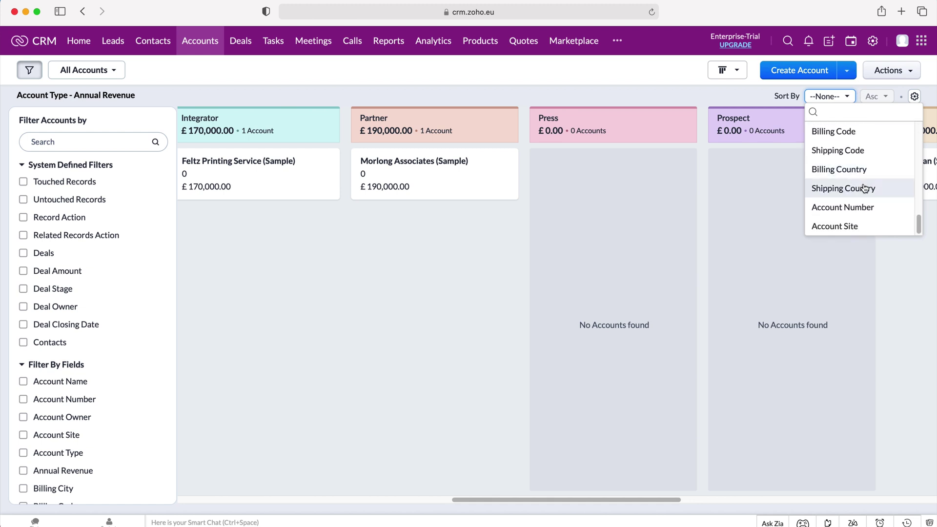
{"action": "scroll", "coordinate": [864, 188], "scroll_direction": "up", "scroll_amount": 9}
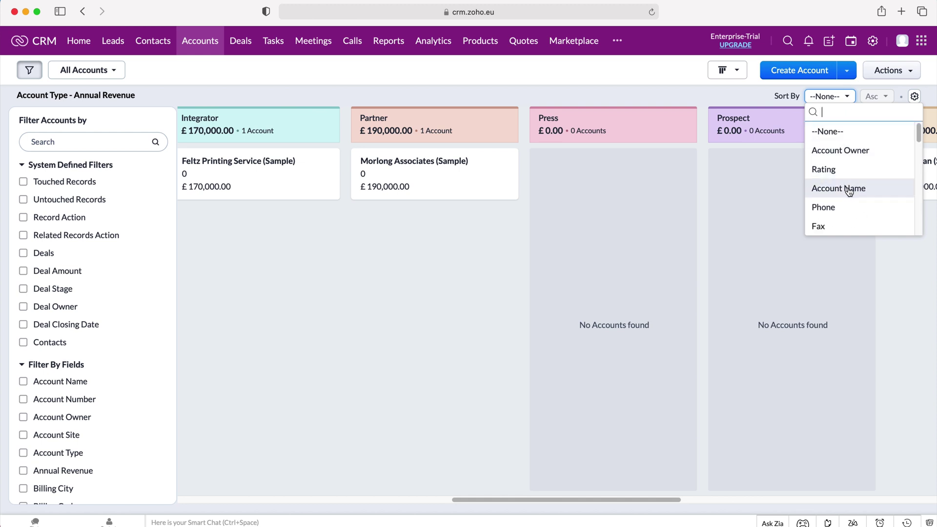
{"action": "scroll", "coordinate": [849, 190], "scroll_direction": "down", "scroll_amount": 3}
{"action": "scroll", "coordinate": [850, 188], "scroll_direction": "up", "scroll_amount": 3}
{"action": "left_click", "coordinate": [845, 151]}
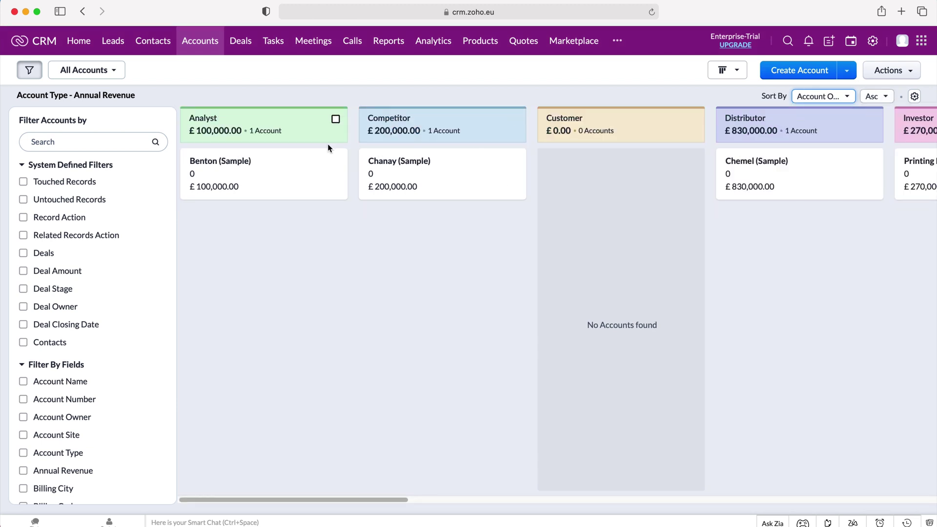
Step: Toggle the sort order to descending and back to ascending, then scroll across the board
{"action": "left_click", "coordinate": [876, 97]}
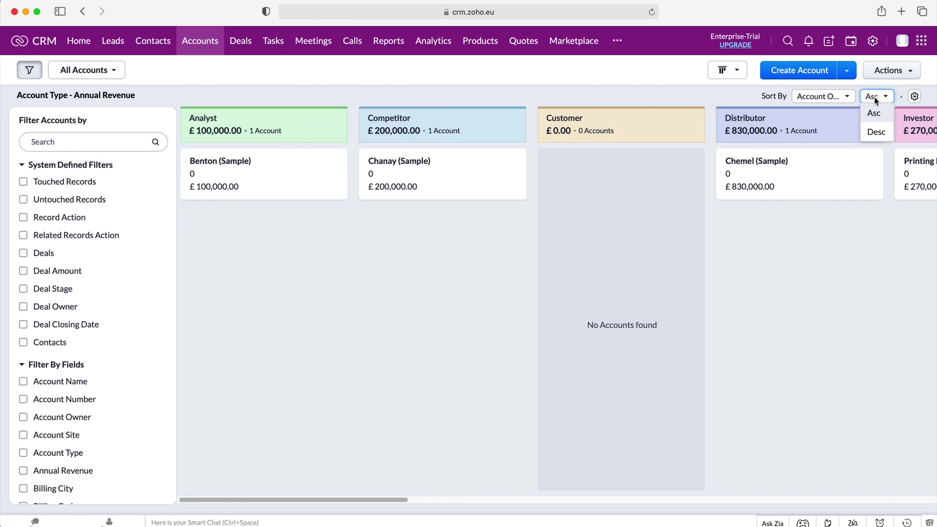
{"action": "left_click", "coordinate": [875, 132]}
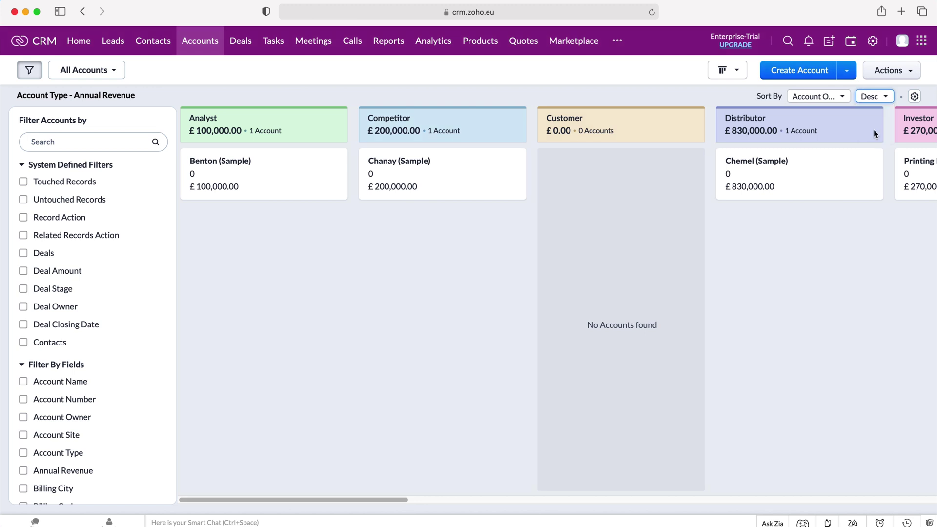
{"action": "left_click", "coordinate": [872, 96]}
{"action": "left_click", "coordinate": [863, 112]}
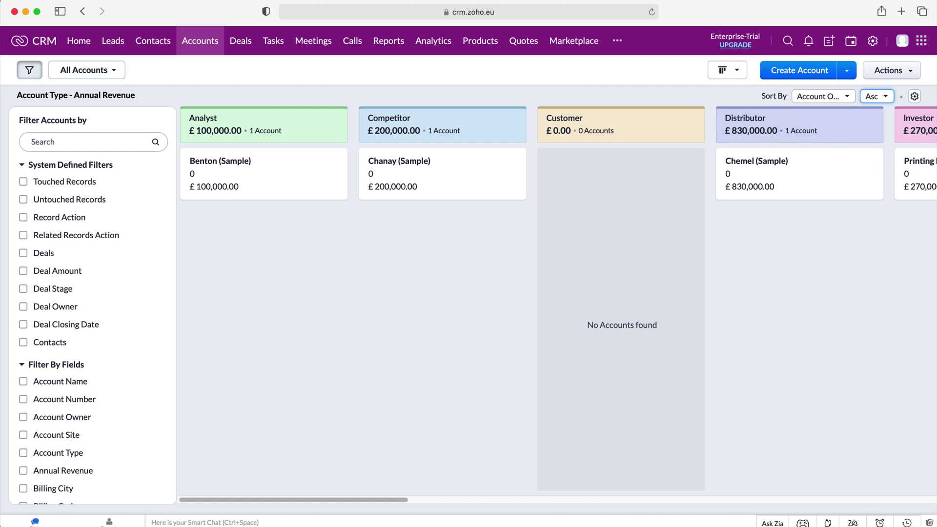
{"action": "left_click_drag", "start_coordinate": [292, 500], "coordinate": [500, 498]}
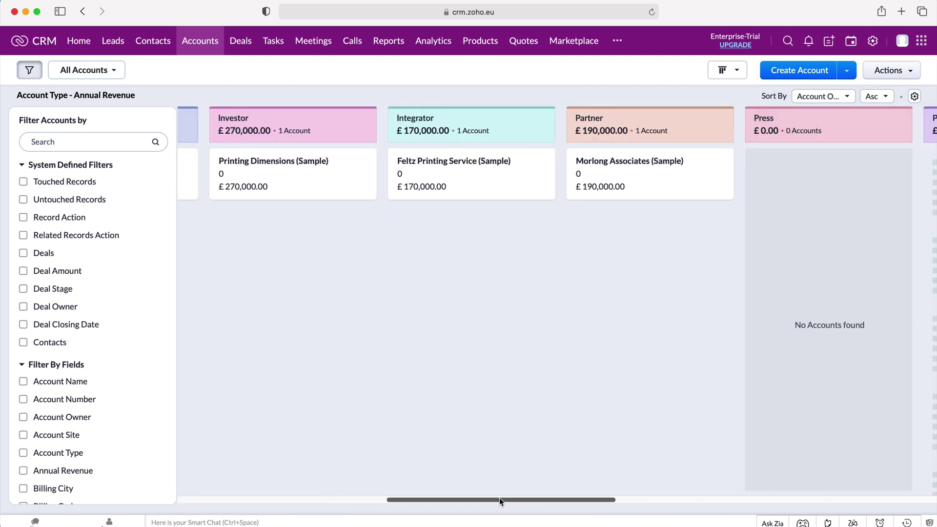
{"action": "left_click_drag", "start_coordinate": [572, 499], "coordinate": [713, 496]}
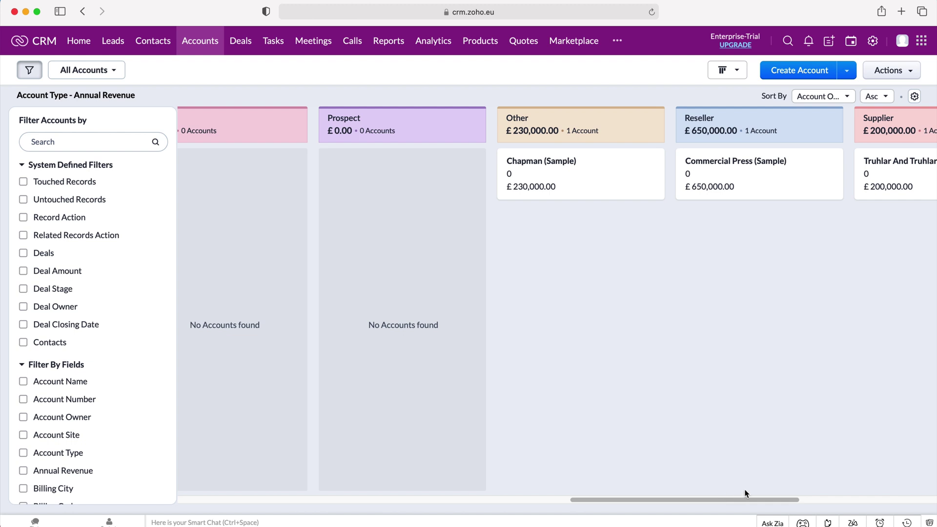
{"action": "scroll", "coordinate": [831, 487], "scroll_direction": "right", "scroll_amount": 5}
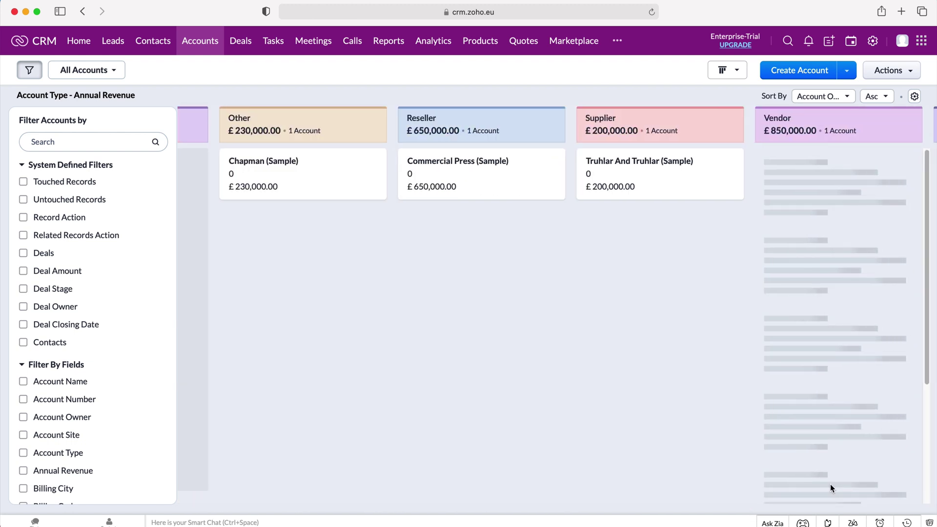
{"action": "left_click_drag", "start_coordinate": [786, 493], "coordinate": [241, 490]}
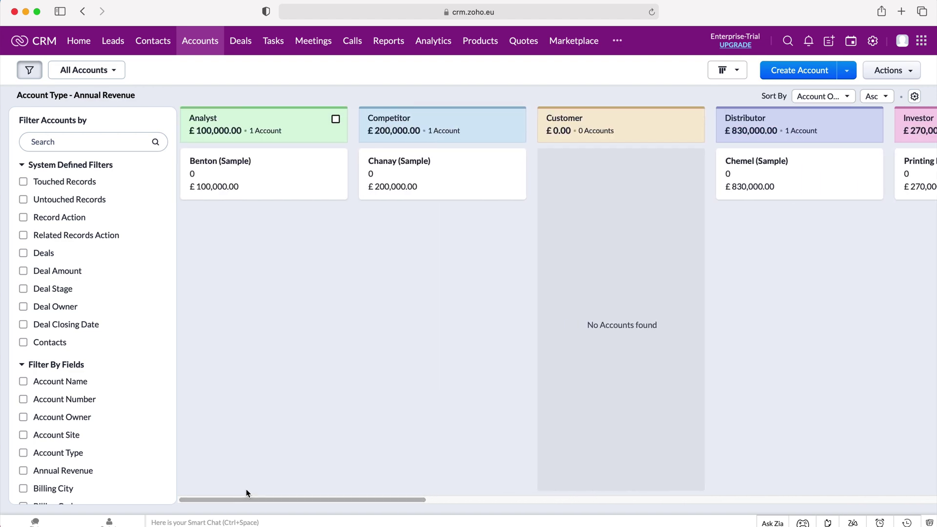